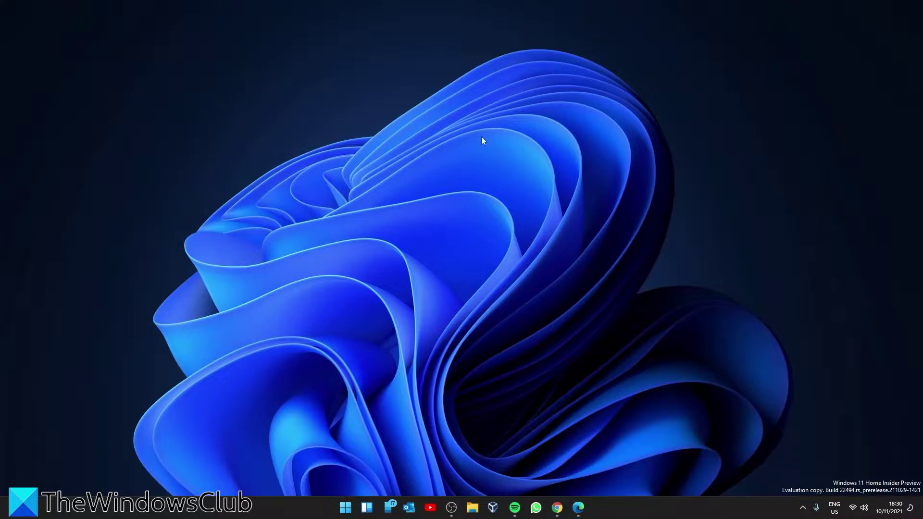
Launch Microsoft Store, check its account options, then close the Store
left_click(345, 508)
left_click(434, 231)
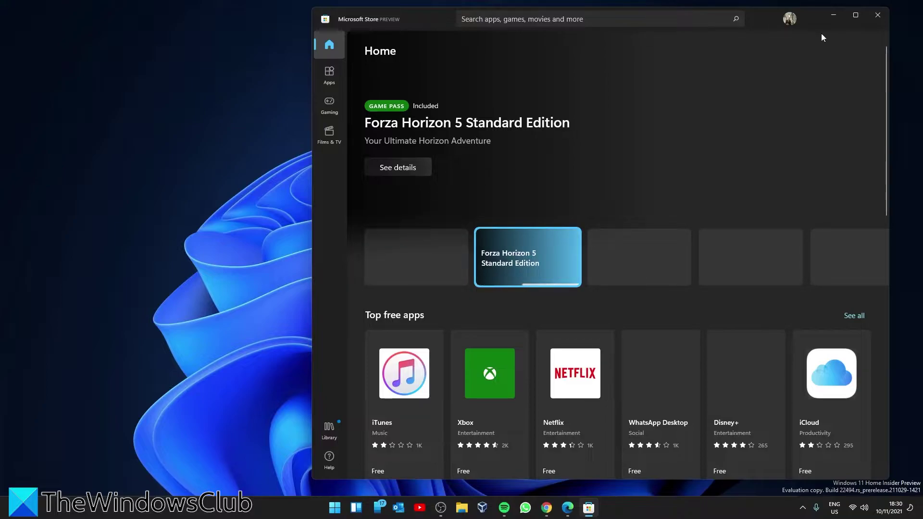
left_click(790, 19)
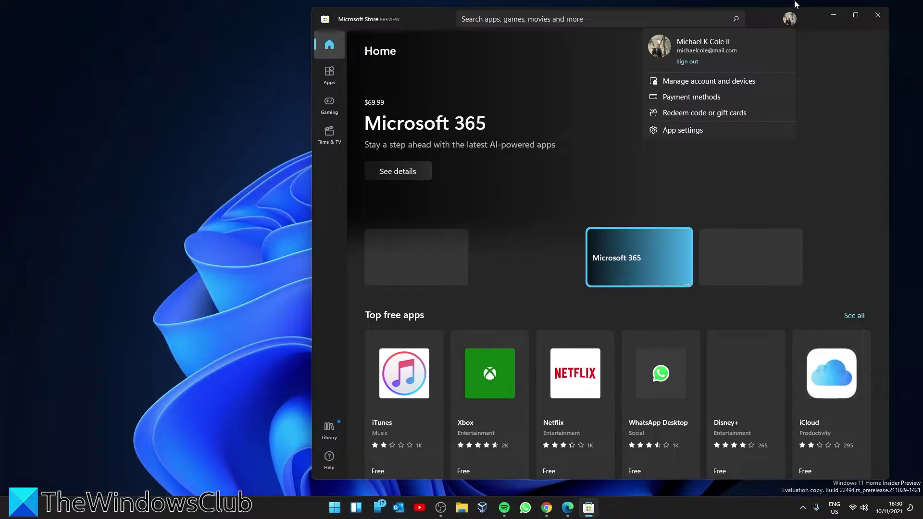
left_click(791, 20)
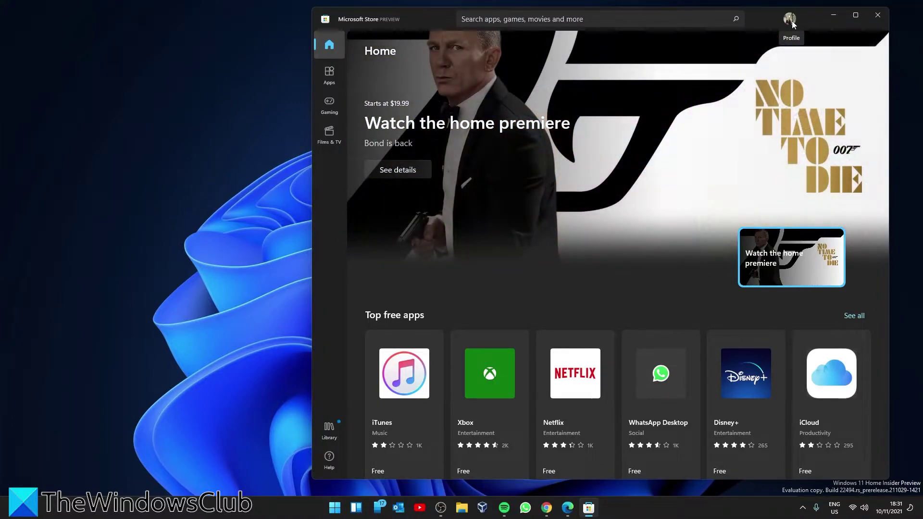
left_click(878, 15)
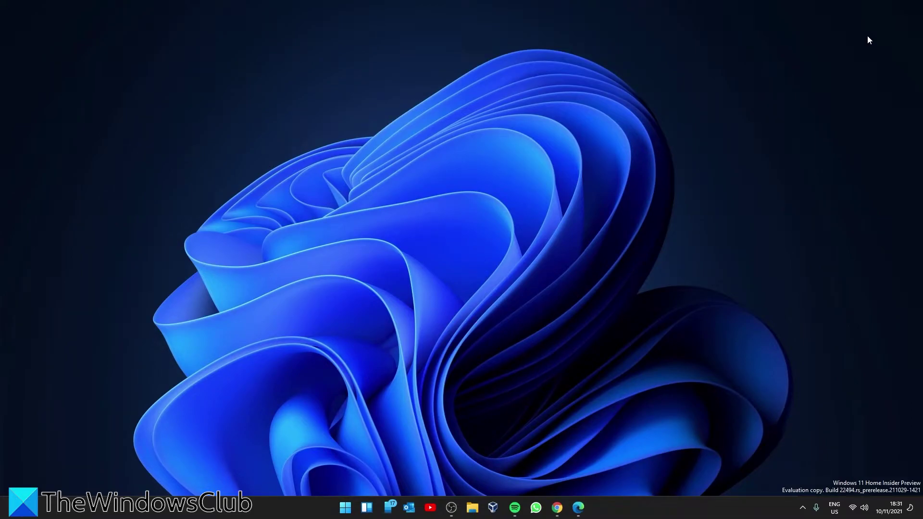
With File Explorer open, copy the %windir%\SoftwareDistribution\DataStore path from the Edge article
left_click(474, 509)
left_click(579, 508)
scroll(329, 388, "down", 10)
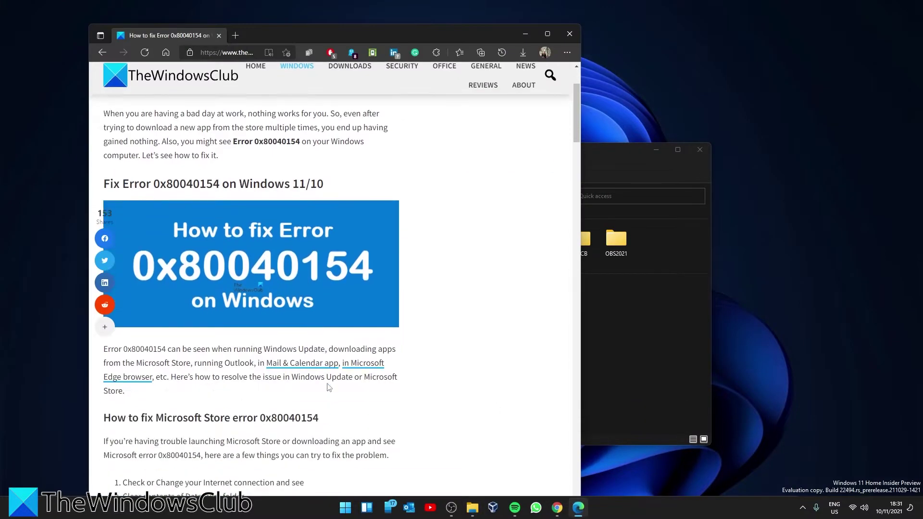
scroll(328, 387, "down", 9)
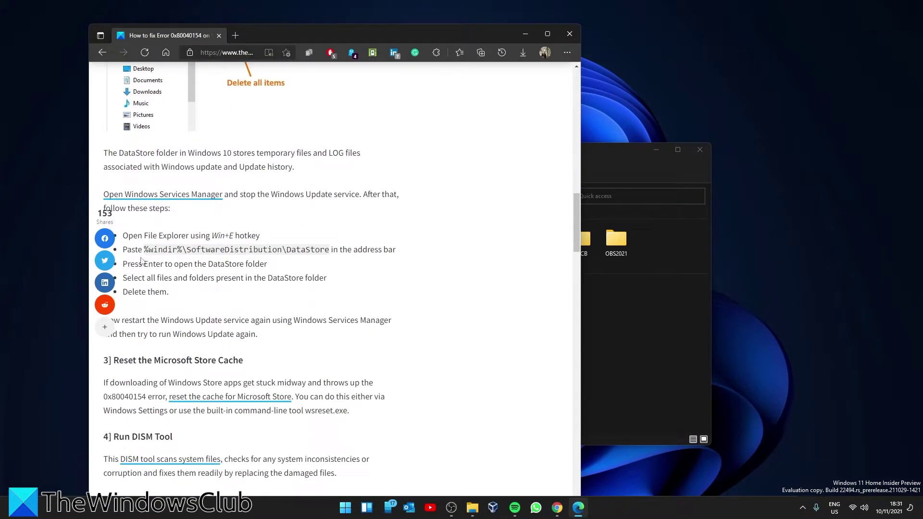
left_click_drag(144, 248, 321, 252)
right_click(321, 252)
left_click(336, 261)
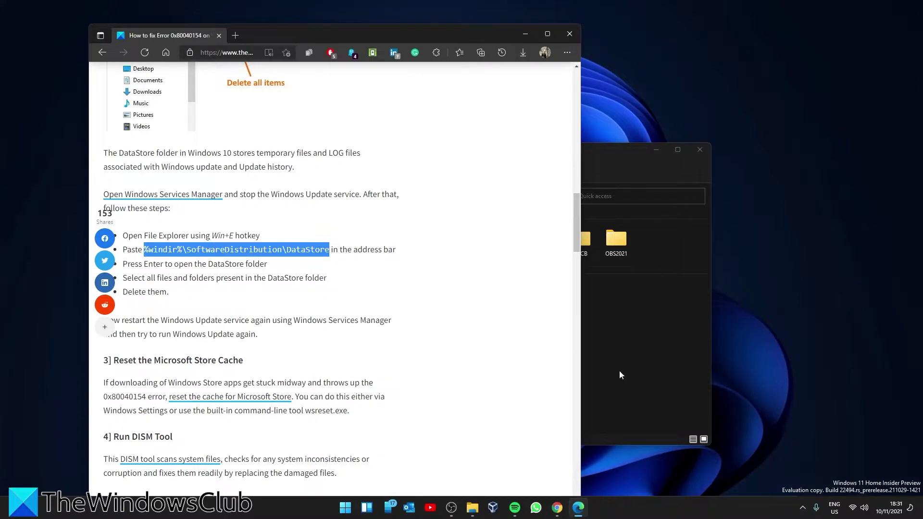
Paste %windir%\SoftwareDistribution\DataStore into File Explorer's address bar and go to that folder
left_click(619, 371)
right_click(360, 197)
left_click(387, 241)
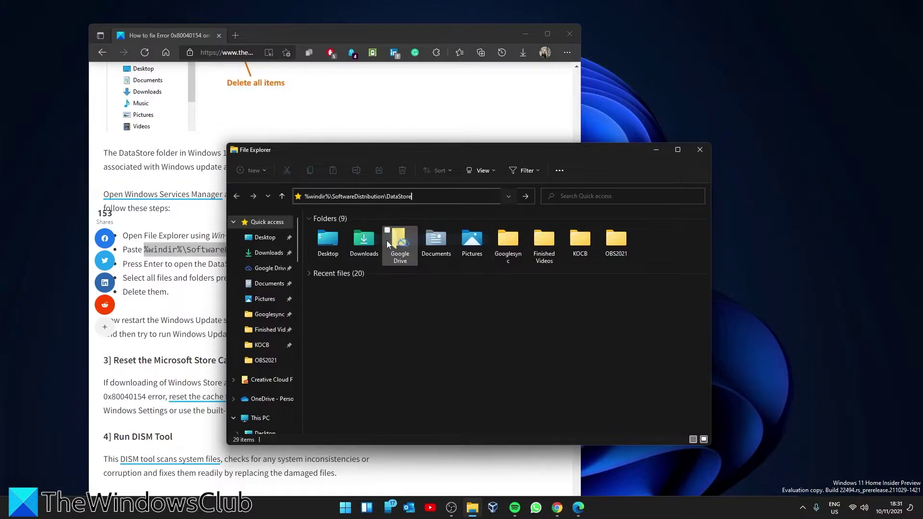
key("Return")
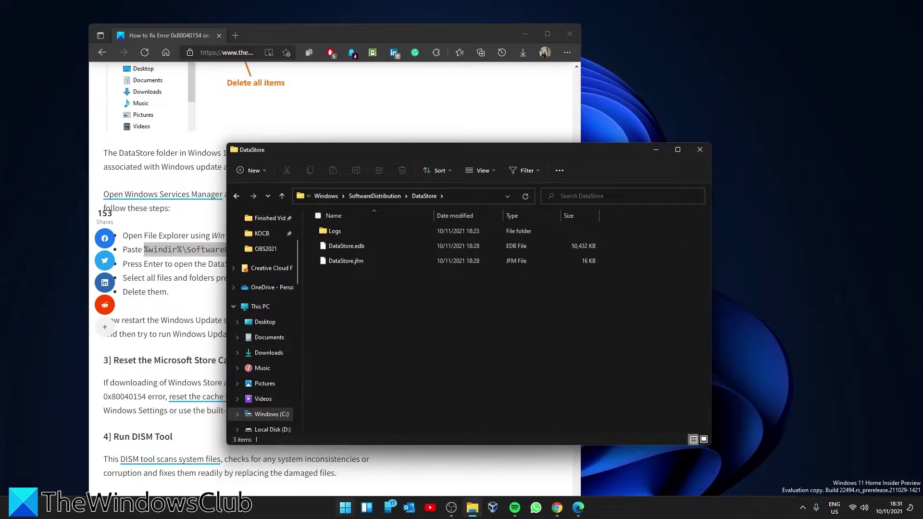
Run wsreset.exe from an administrator Command Prompt to reset the Microsoft Store cache
key("super")
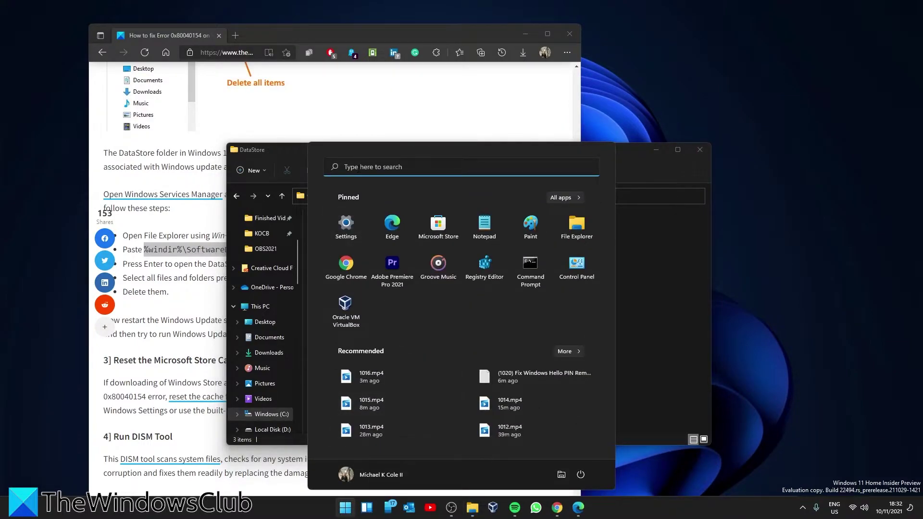
type("command prompt")
left_click(529, 328)
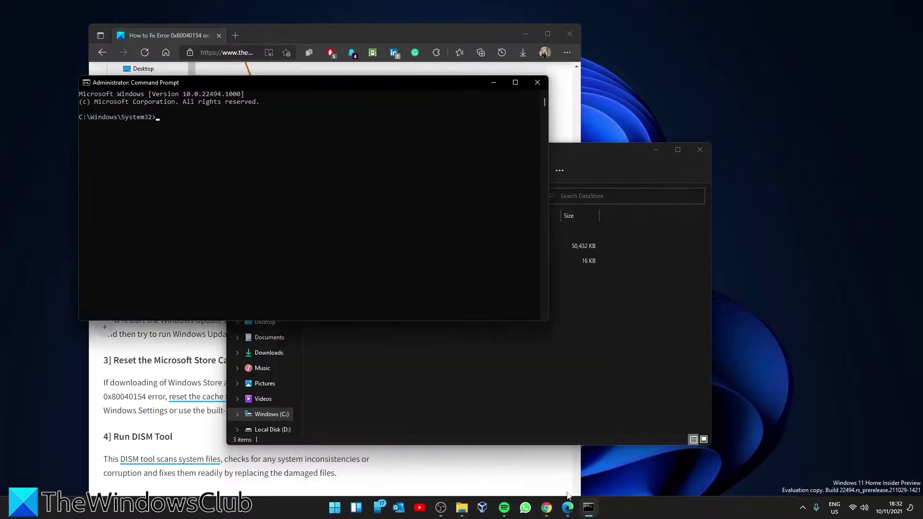
type("w")
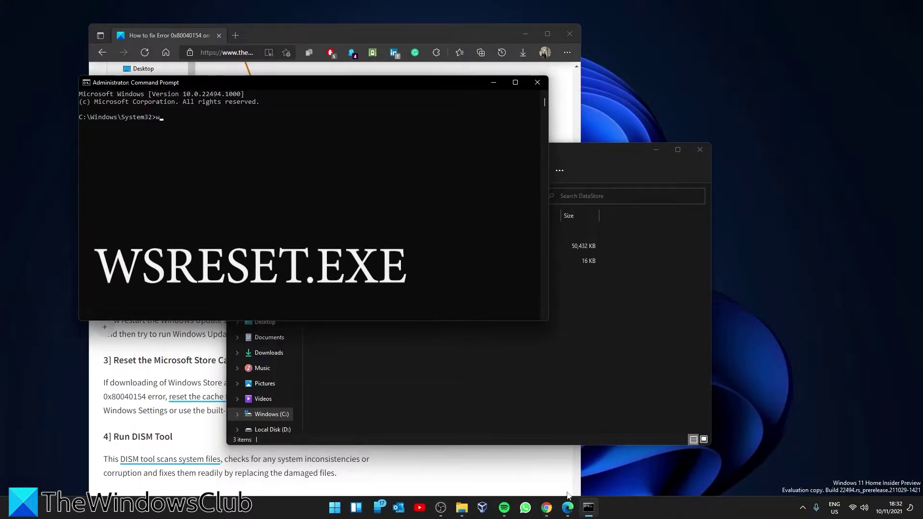
type("sr")
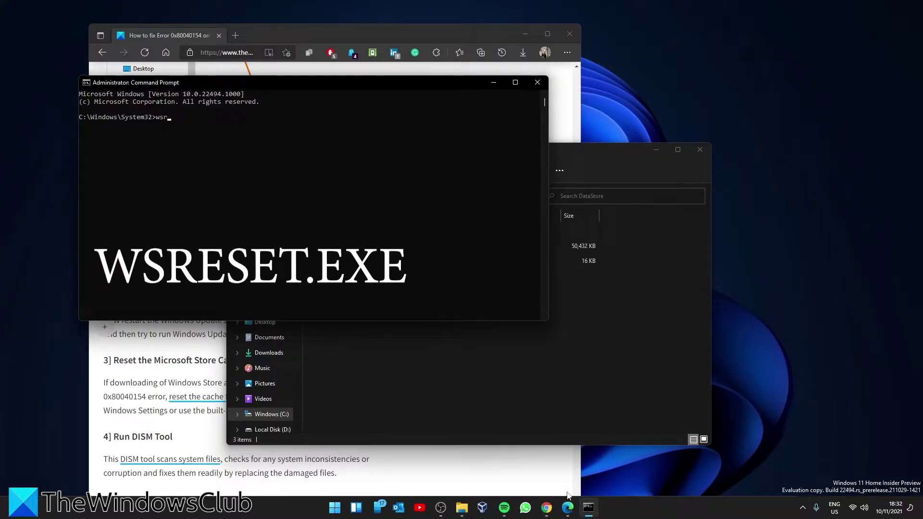
type("eset.exe")
key("Return")
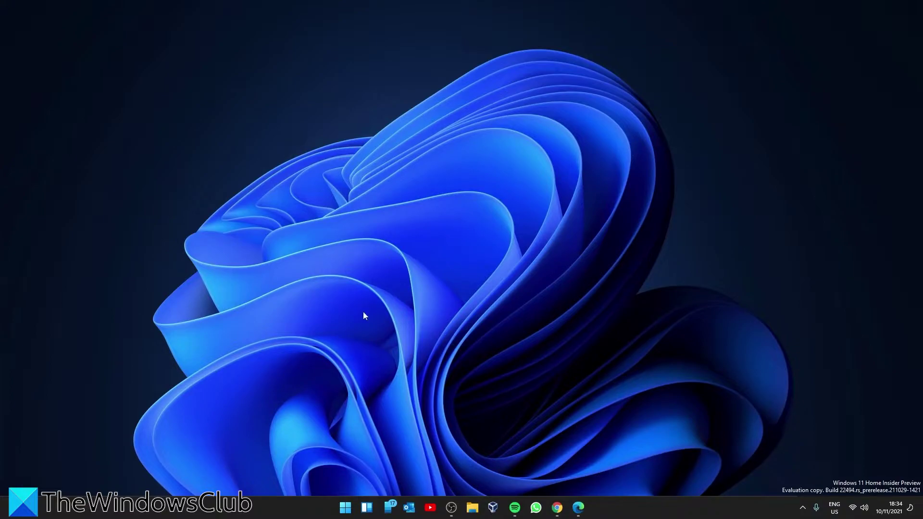
Run dism.exe /online /cleanup-image /restorehealth from a cmd prompt, correcting the mistyped switch
left_click(345, 507)
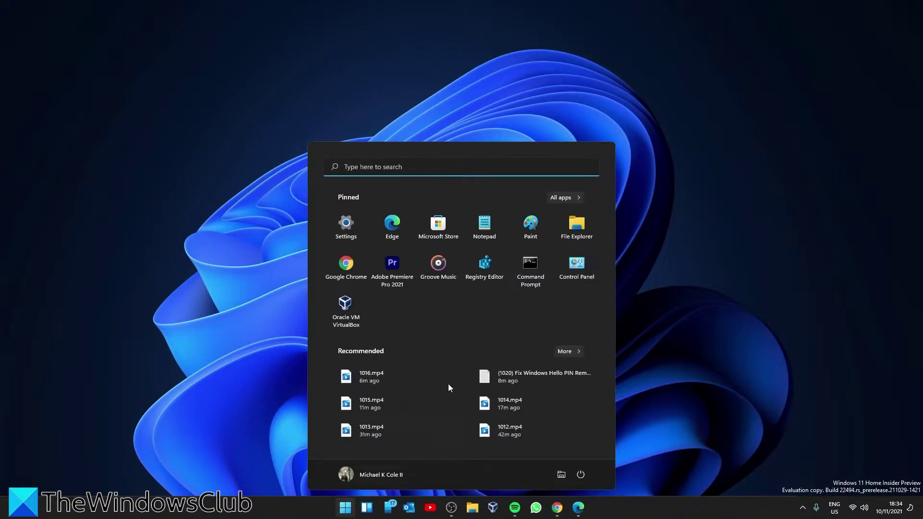
left_click(390, 168)
type("cmd")
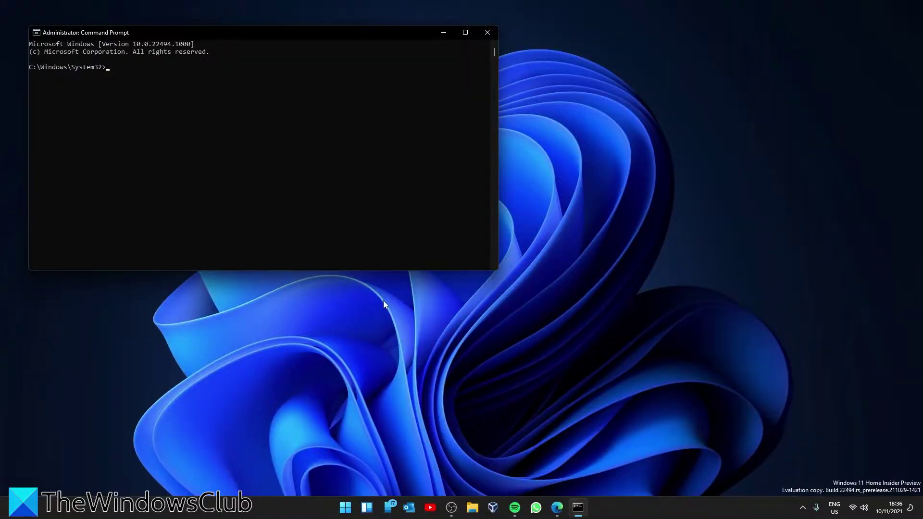
type("dism.exe /online /cleanup-image /restro")
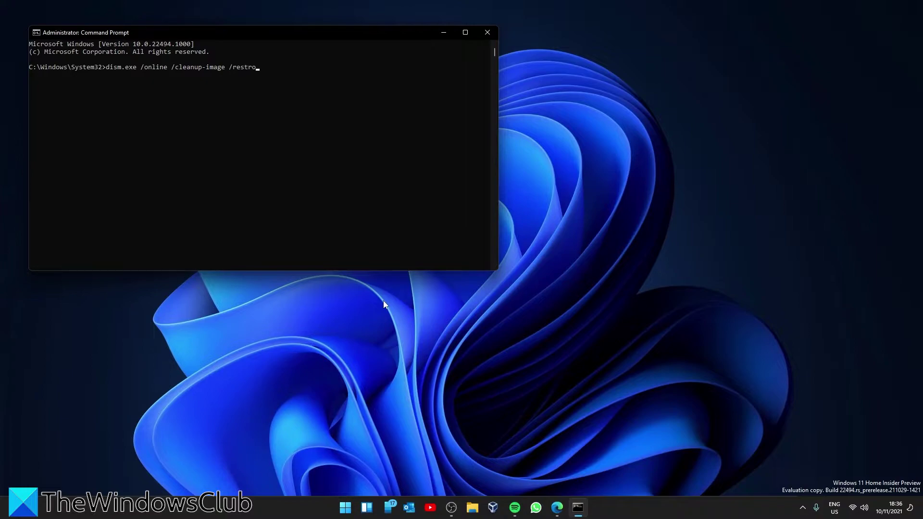
key("BackSpace")
key("BackSpace")
type("orehealth")
key("Return")
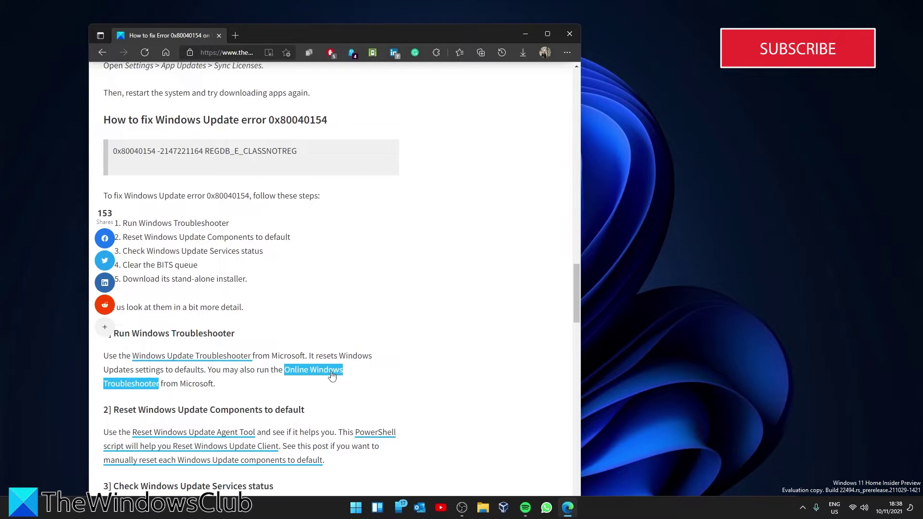
Minimise the Edge article window to reveal the empty desktop
left_click(526, 32)
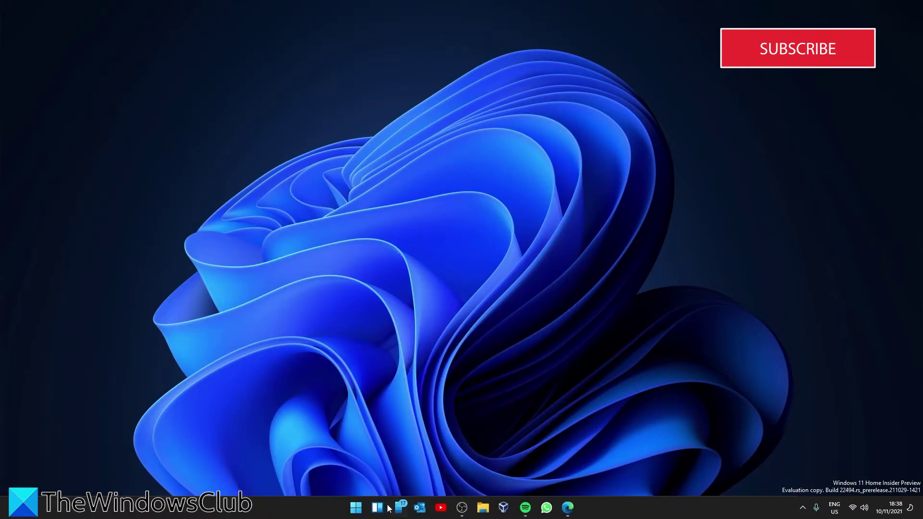
Run the Windows Update troubleshooter from Settings > System > Troubleshoot > Other troubleshooters
left_click(356, 508)
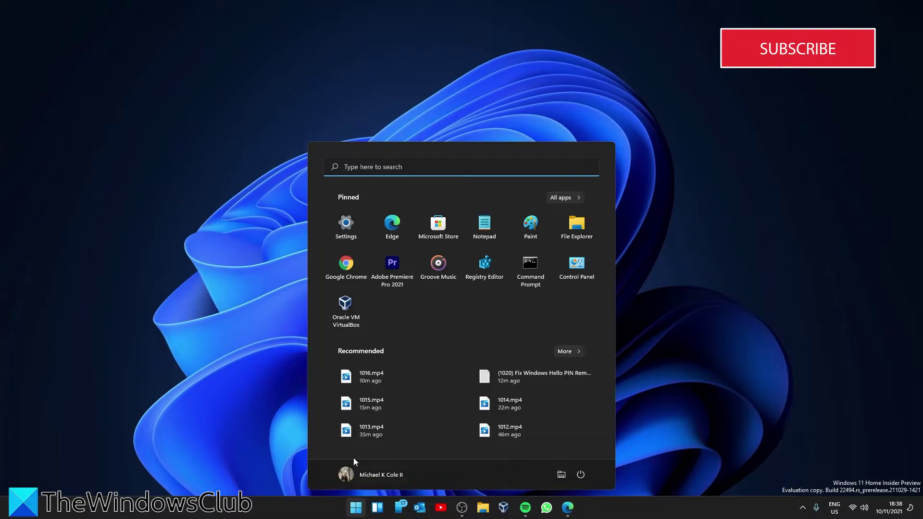
left_click(354, 234)
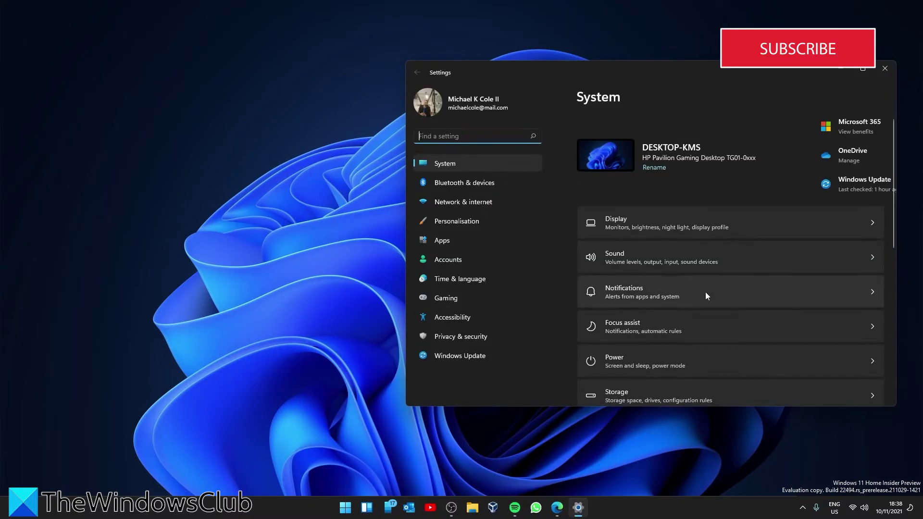
scroll(706, 295, "down", 4)
scroll(706, 295, "down", 2)
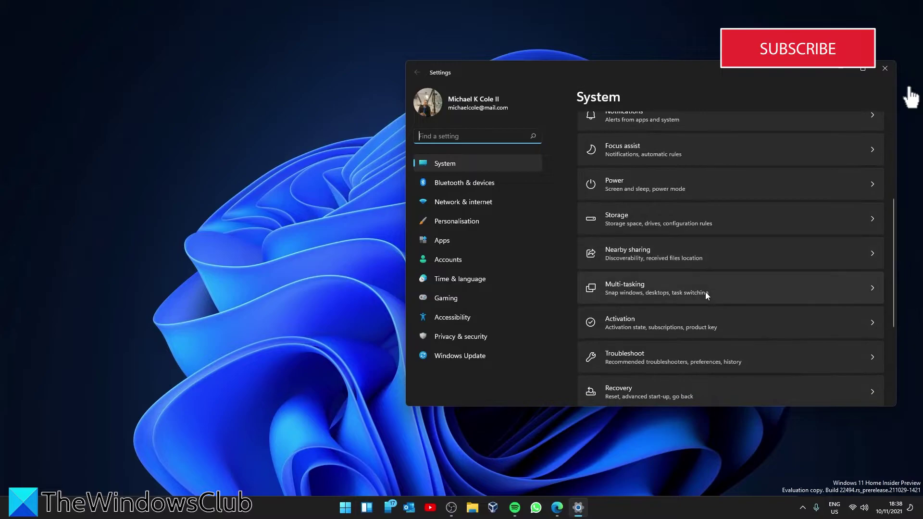
left_click(874, 319)
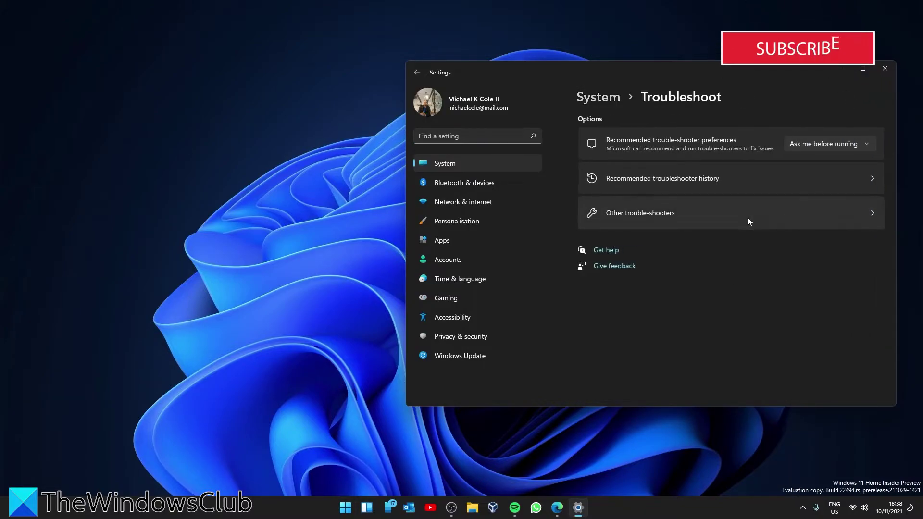
left_click(872, 212)
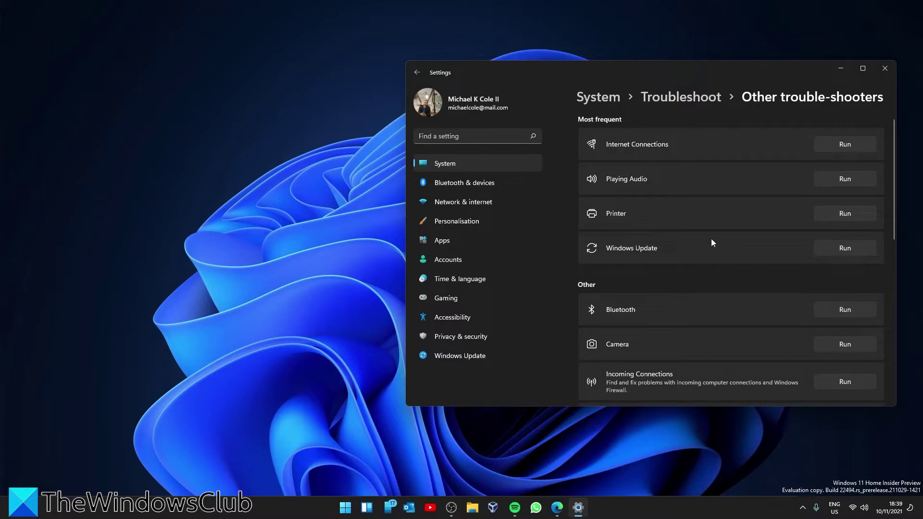
left_click(838, 251)
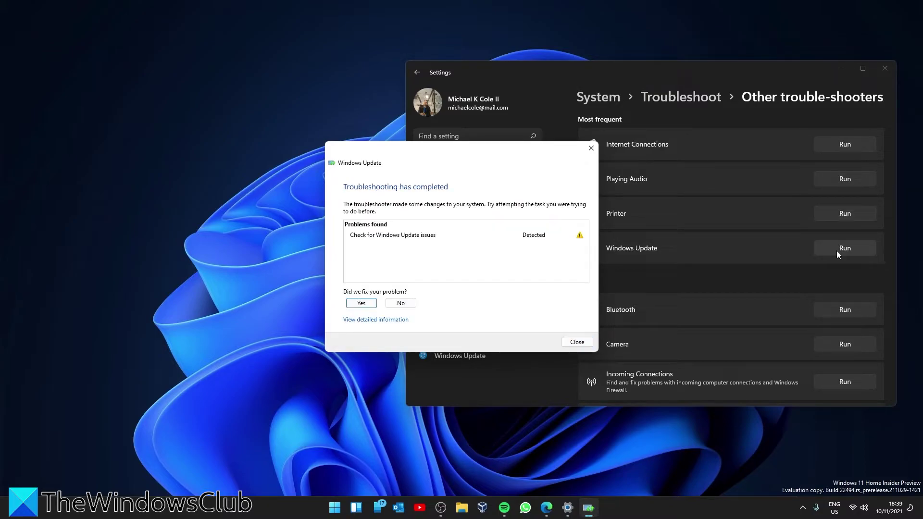
Close the finished troubleshooter report and exit Settings
left_click(576, 342)
left_click(479, 356)
left_click(885, 68)
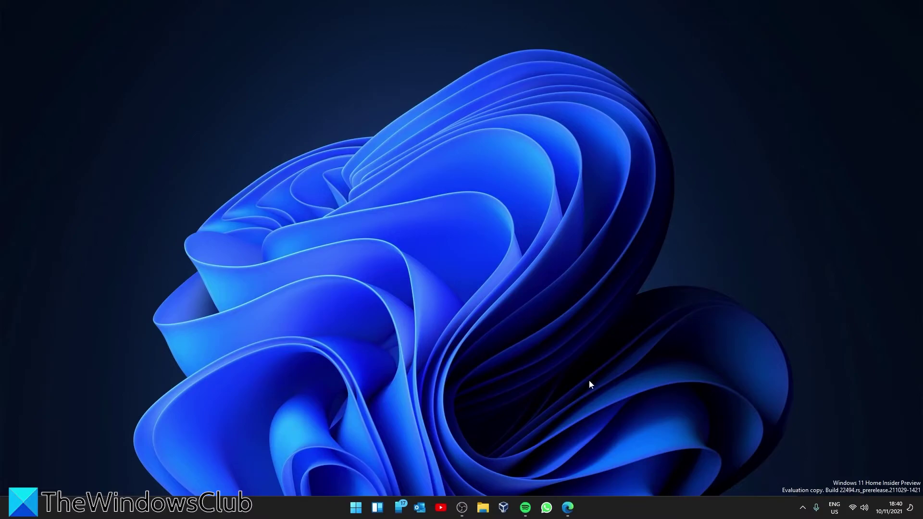
Run bitsadmin.exe /reset /allusers in an administrator Command Prompt to clear the BITS queue
left_click(356, 508)
left_click(356, 508)
type("command prompt")
left_click(536, 326)
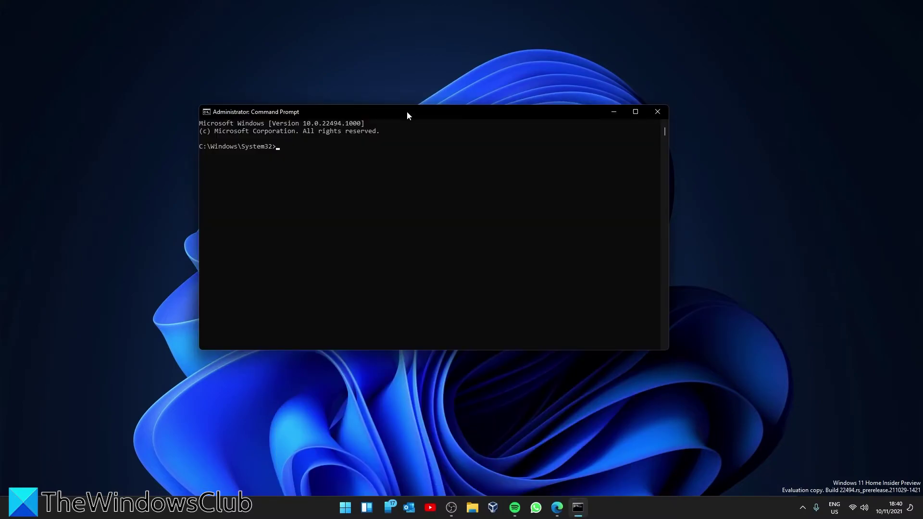
type("bits")
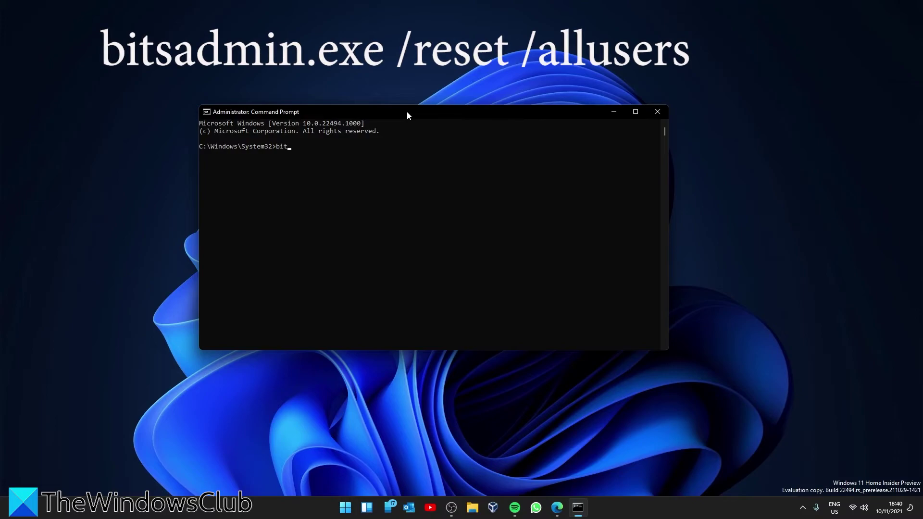
type("admin.exe /reset /allusers")
key("Return")
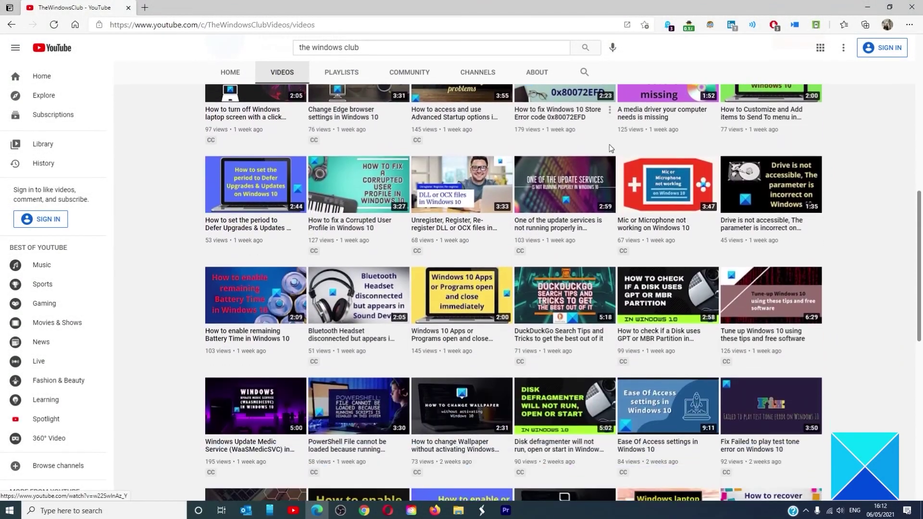
scroll(610, 150, "up", 8)
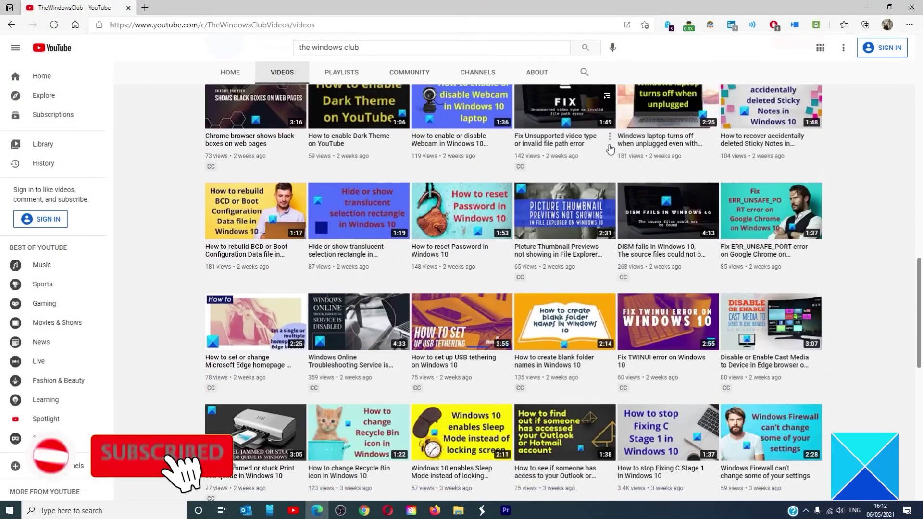
scroll(610, 149, "up", 8)
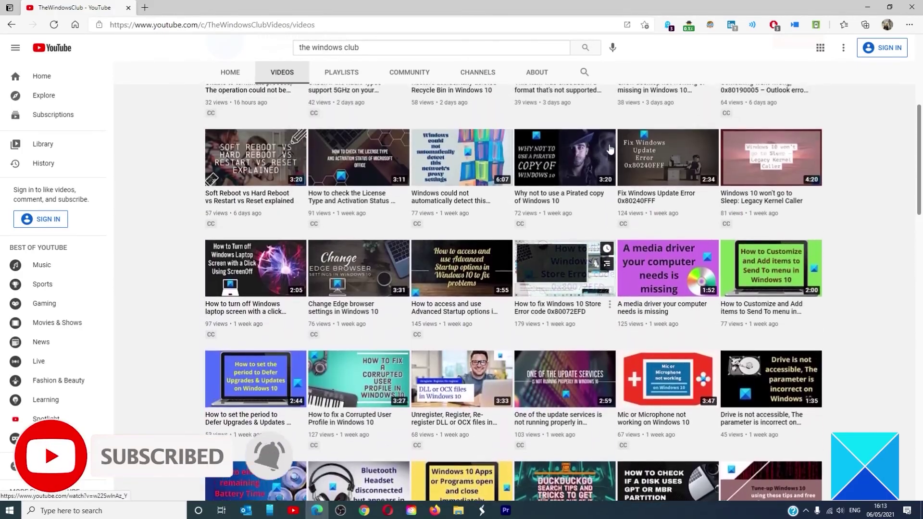